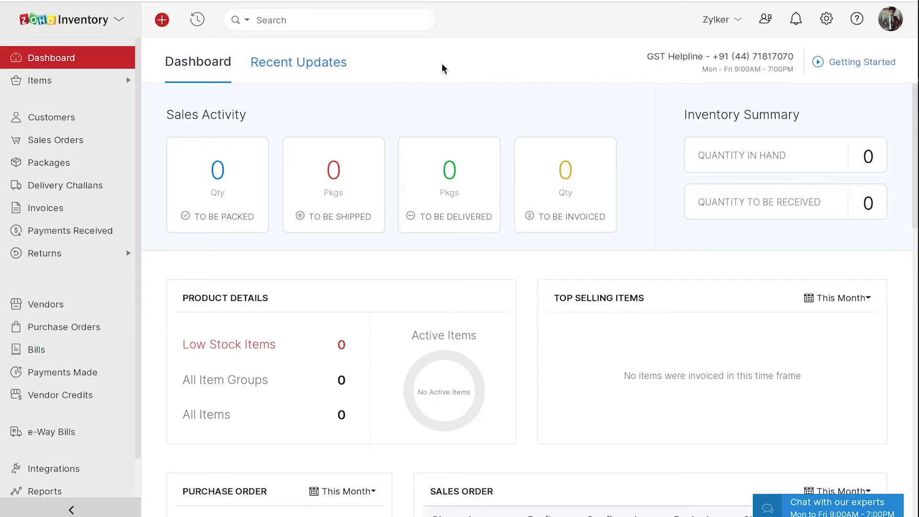
- Create a new item named Laptop with SKU 568789 and unit pcs
click(98, 89)
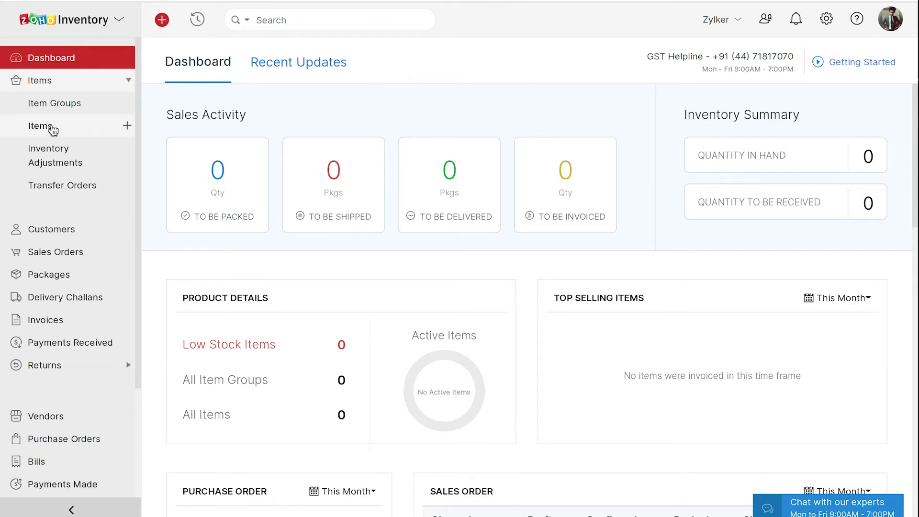
click(53, 130)
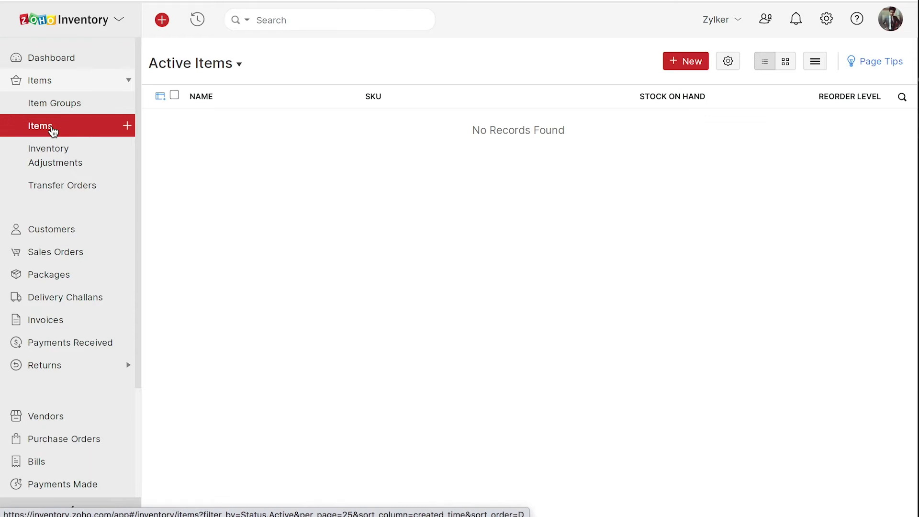
click(682, 71)
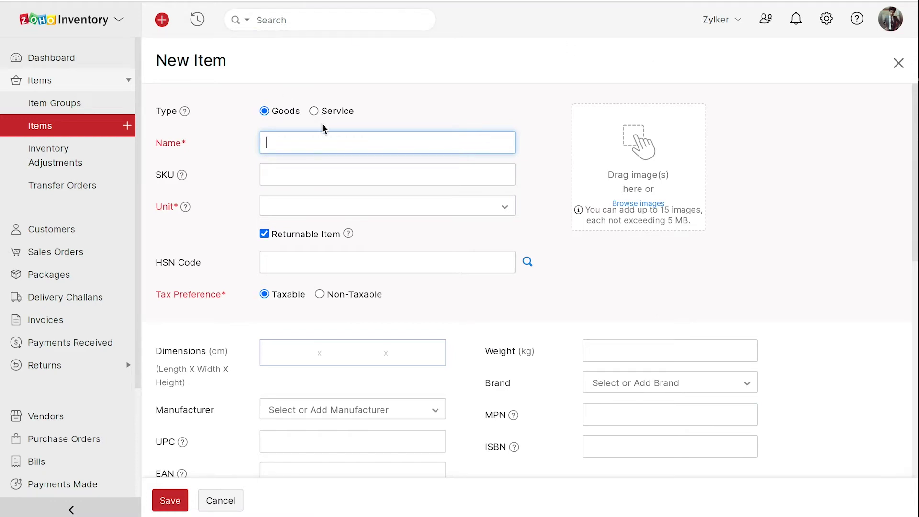
text(Laptop)
click(304, 173)
text(568789)
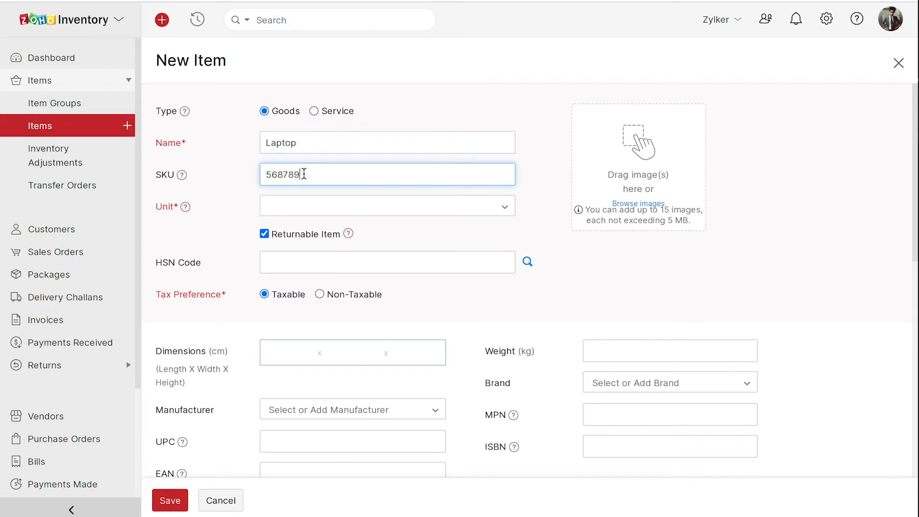
click(327, 211)
scroll(337, 392, down, 2)
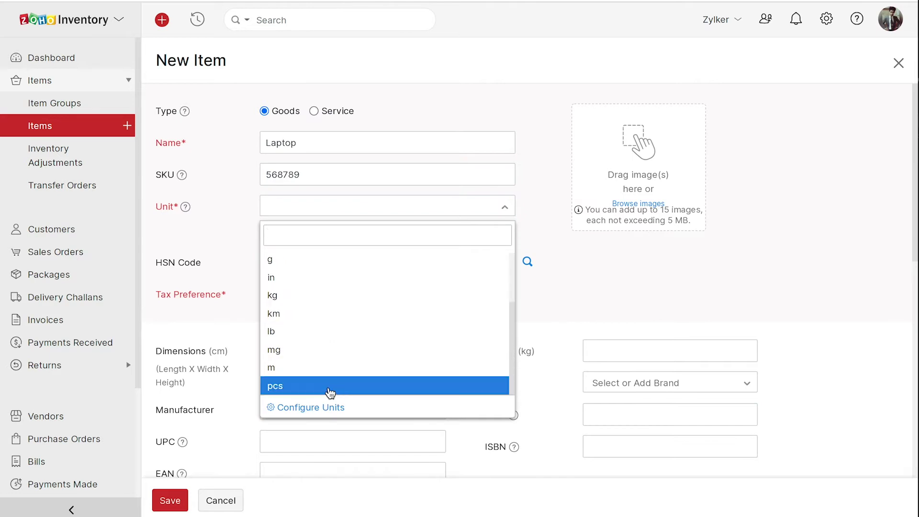
click(318, 385)
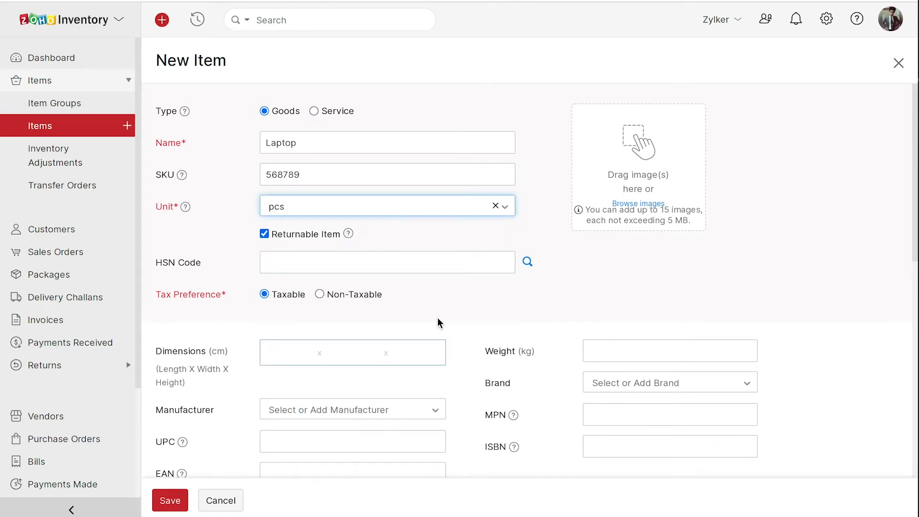
- Enter selling price 50000 under the Sales account and cost price 42000
scroll(438, 320, down, 5)
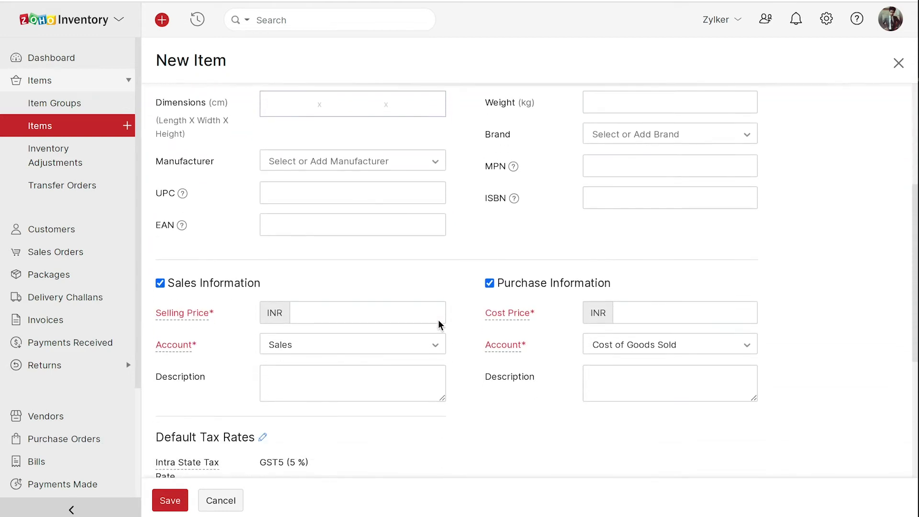
click(362, 313)
text(50000)
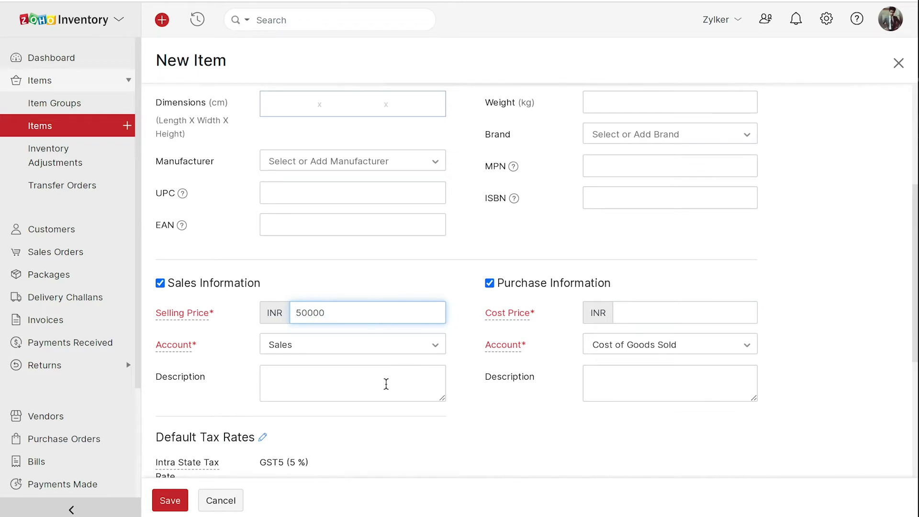
click(385, 350)
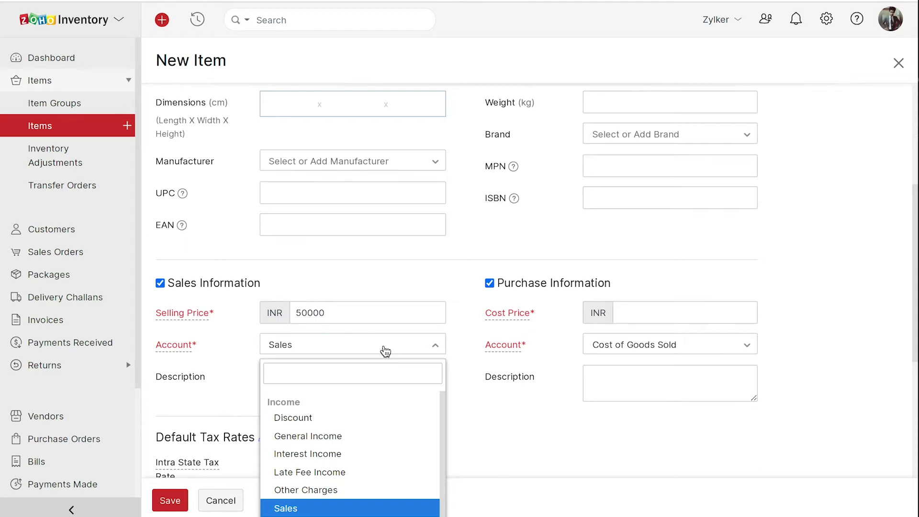
click(385, 351)
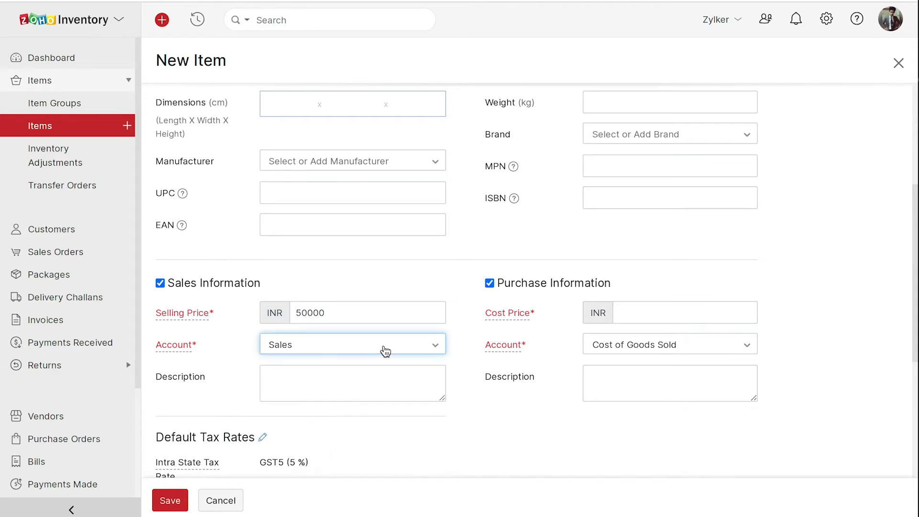
click(630, 309)
text(420)
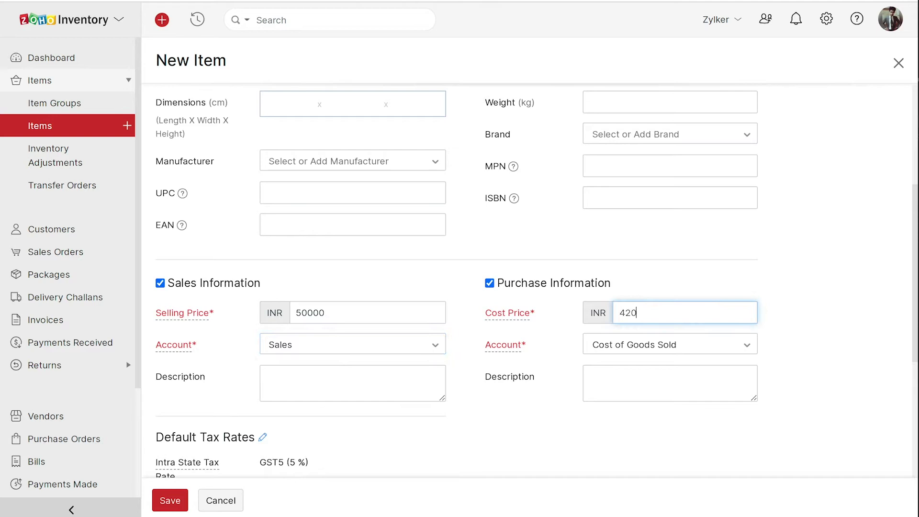
text(00)
- Choose Inventory Asset as the Laptop item's inventory account
scroll(764, 367, up, 5)
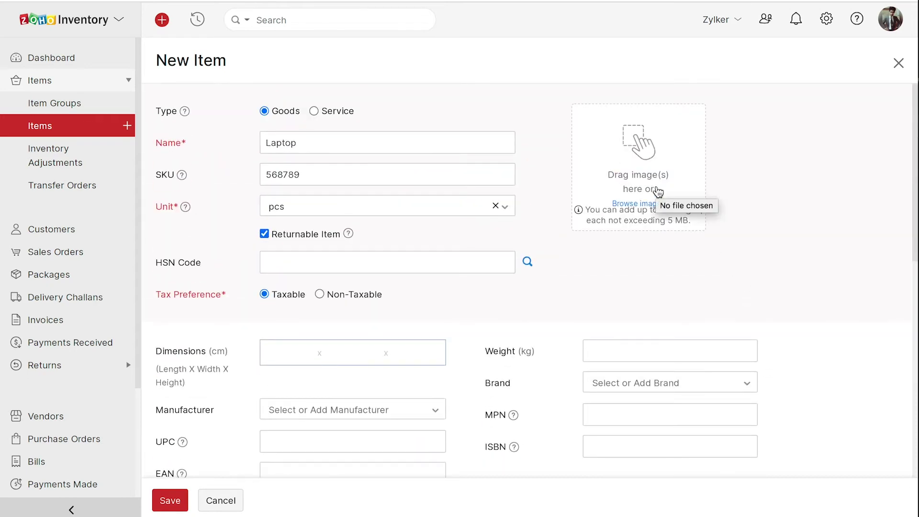
scroll(788, 328, down, 10)
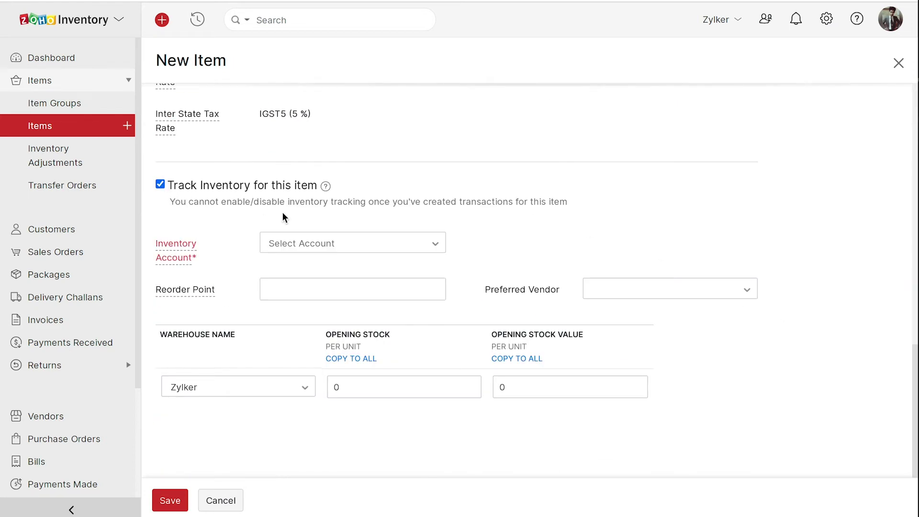
click(330, 247)
click(328, 314)
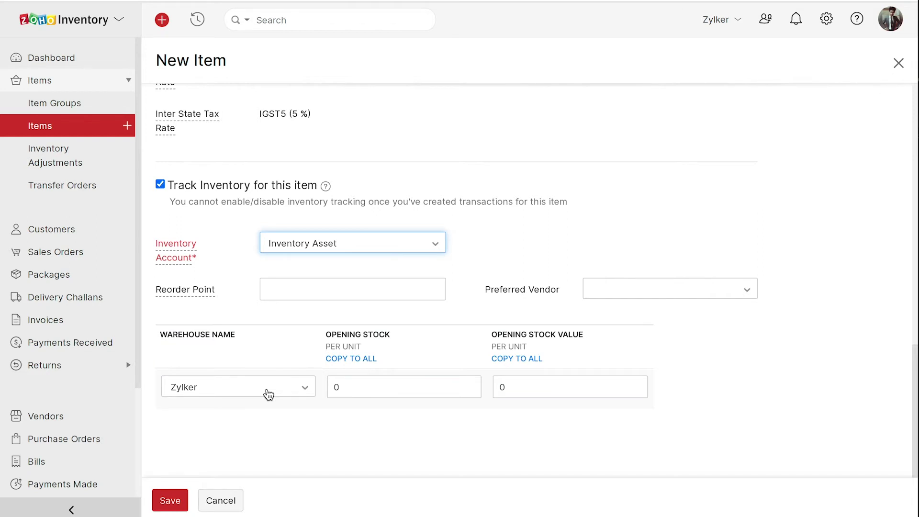
- Save the new Laptop item
click(179, 500)
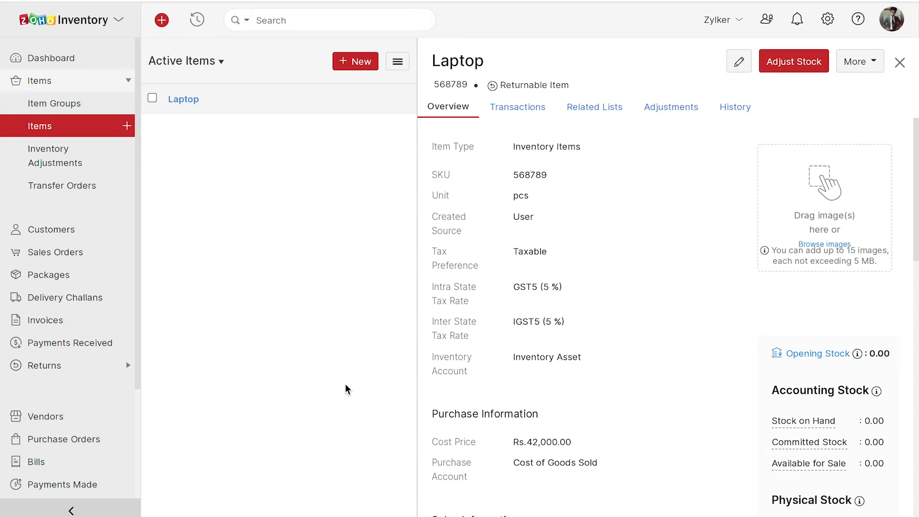
- Start an item import and upload Item.csv from Documents
click(397, 63)
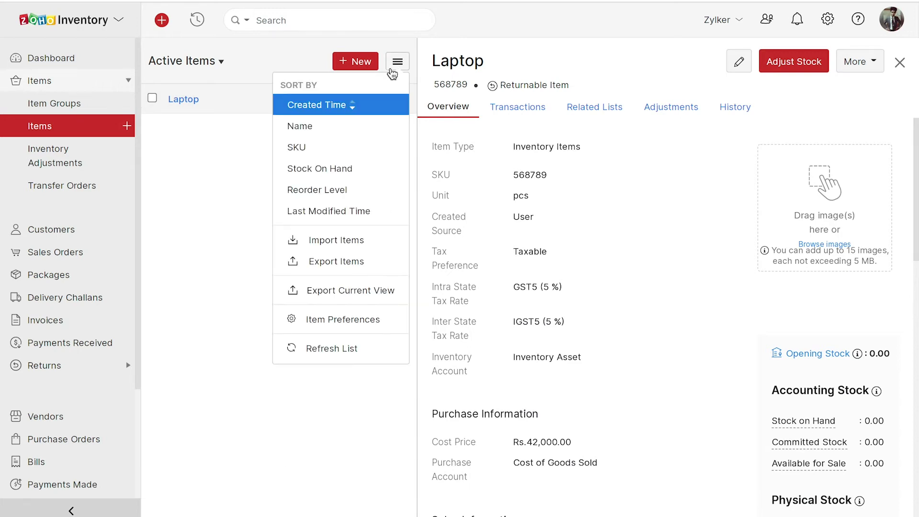
click(352, 240)
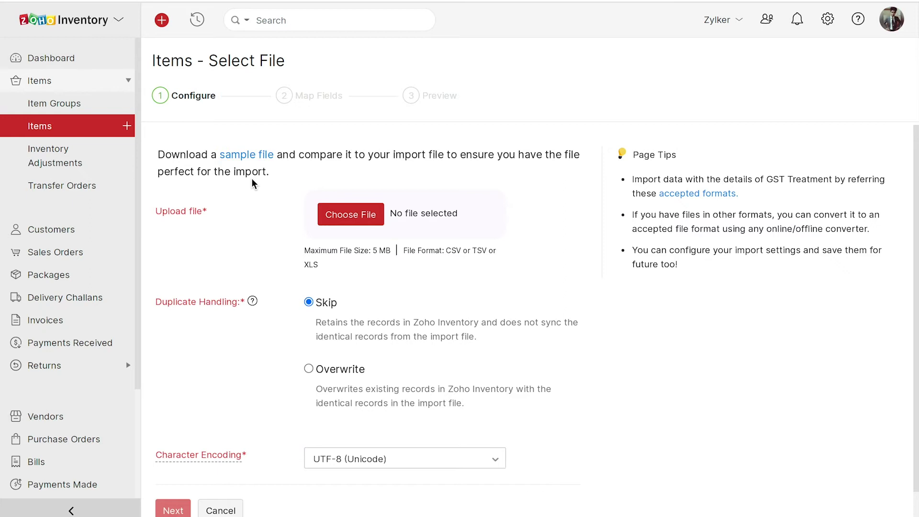
click(335, 225)
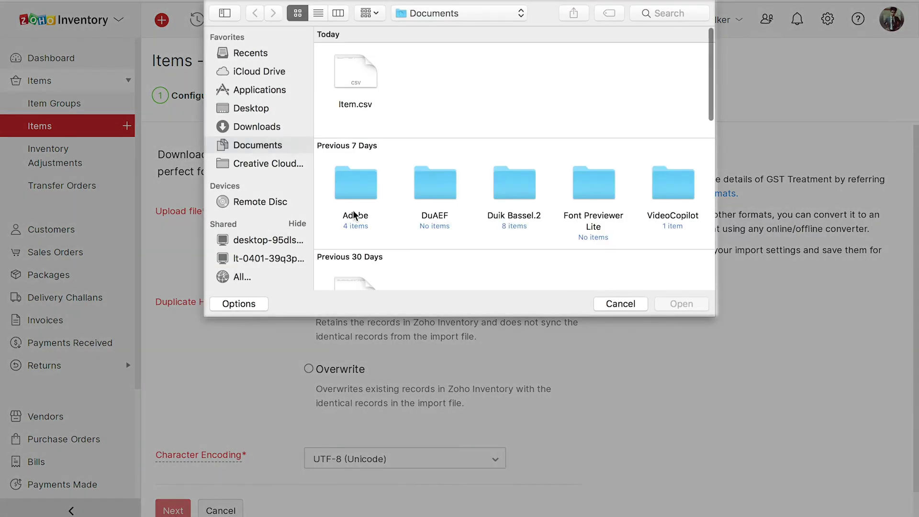
double_click(353, 73)
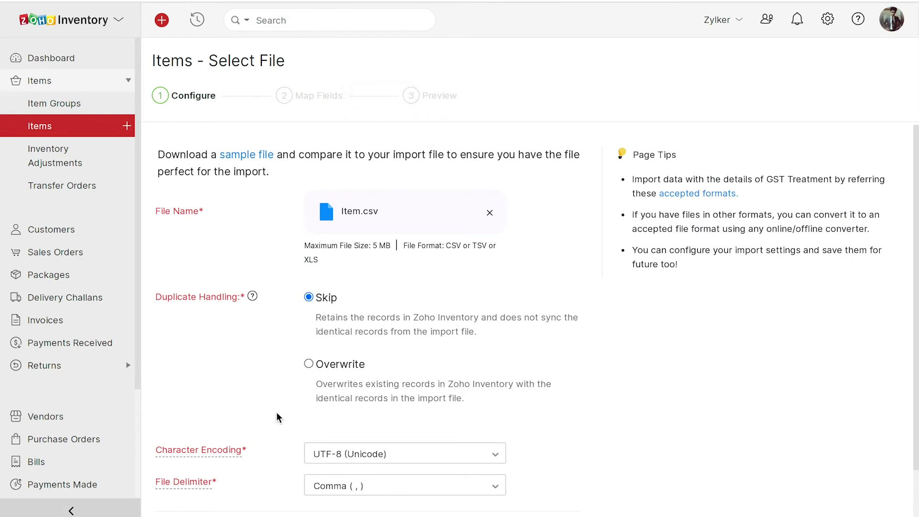
scroll(277, 411, down, 1)
- Save the Item.csv field mappings for future imports and continue to the preview
click(177, 479)
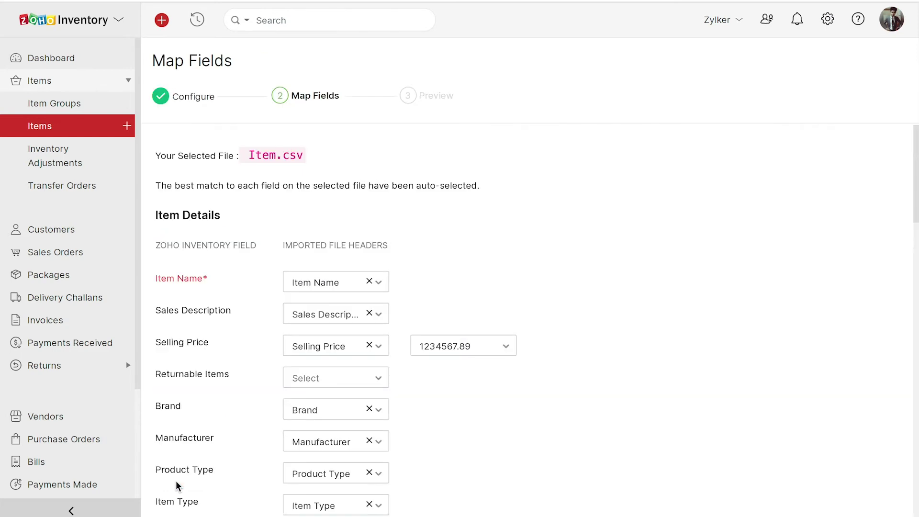
scroll(258, 449, down, 20)
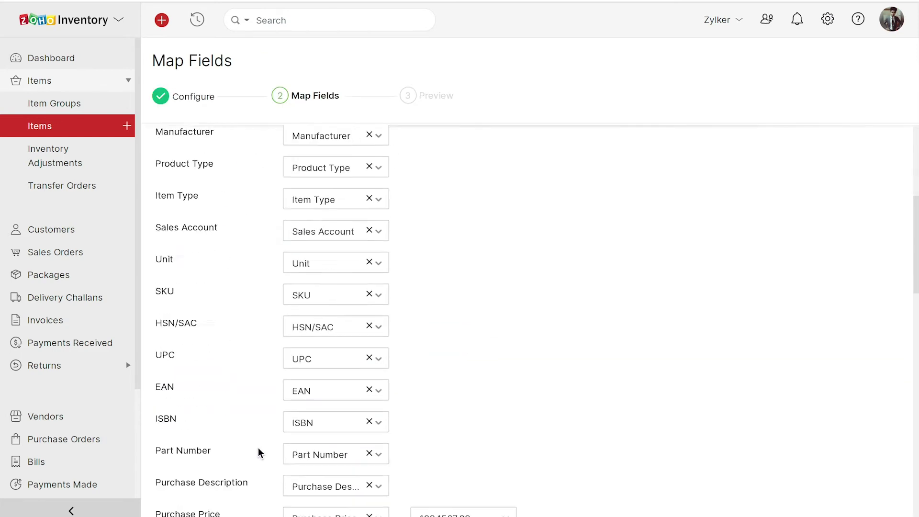
scroll(258, 449, down, 3)
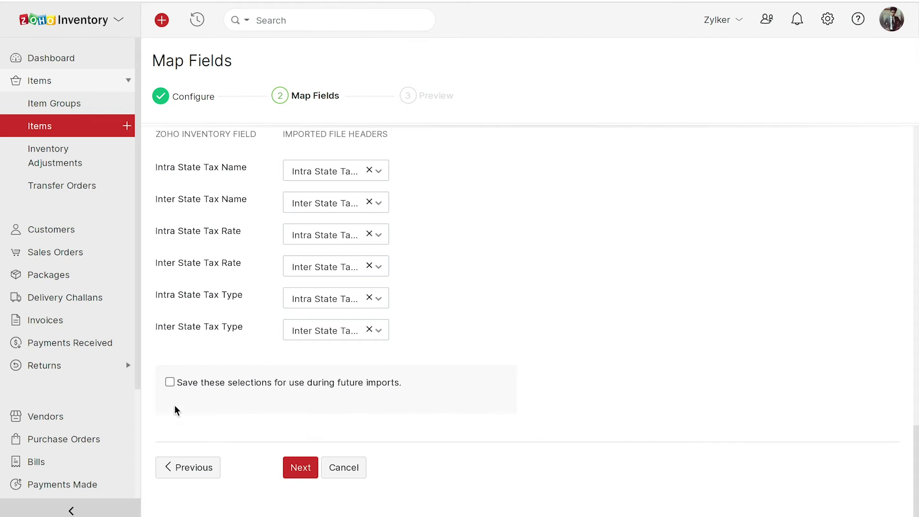
click(170, 382)
click(301, 468)
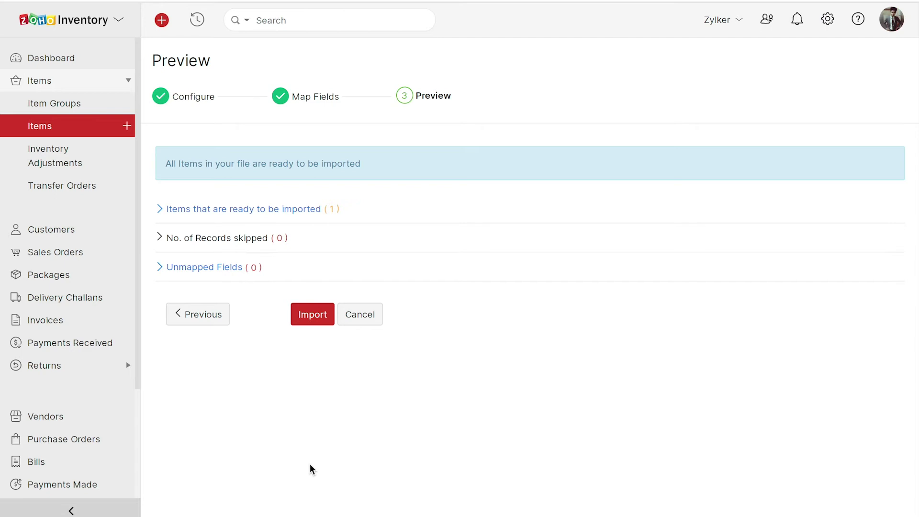
- Import the Pen item (SKU 568790) from Item.csv
click(325, 321)
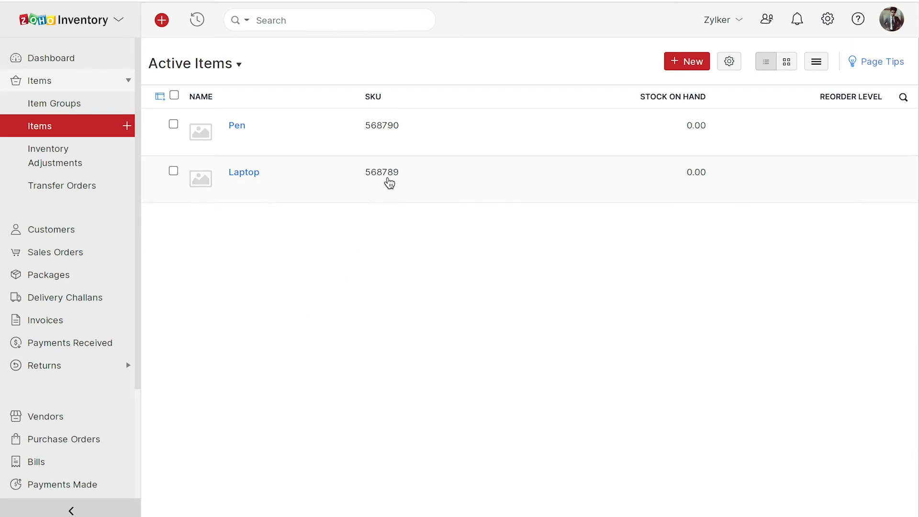
- Open the Laptop item's overview from the Active Items list
click(387, 181)
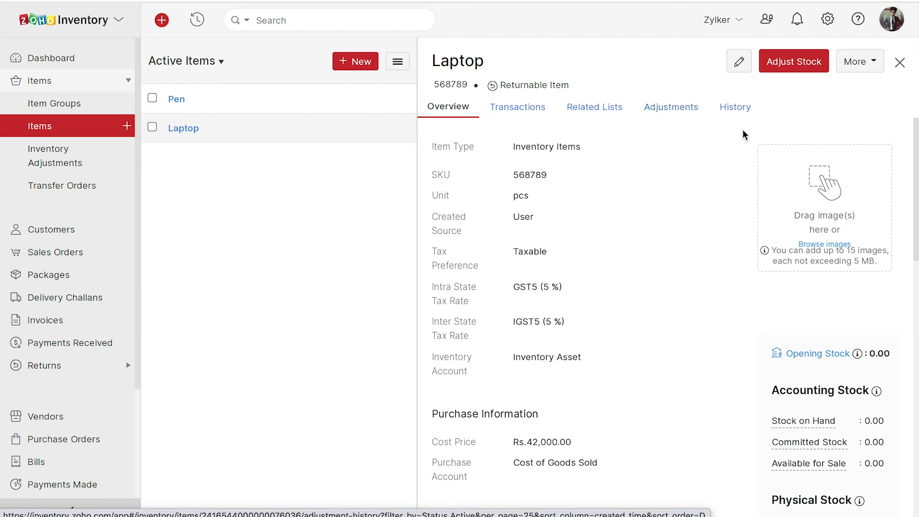
- Save a draft Laptop stock adjustment of 3 pcs for Stocktaking results
click(797, 65)
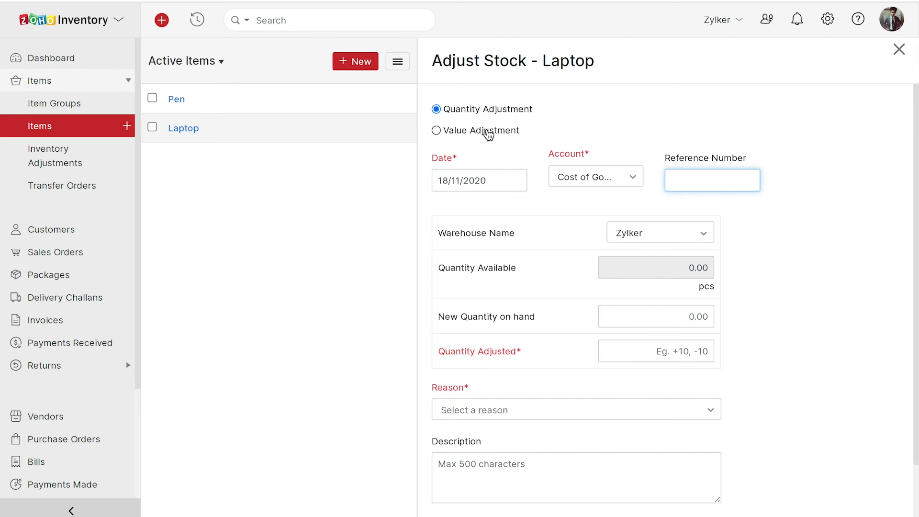
click(638, 349)
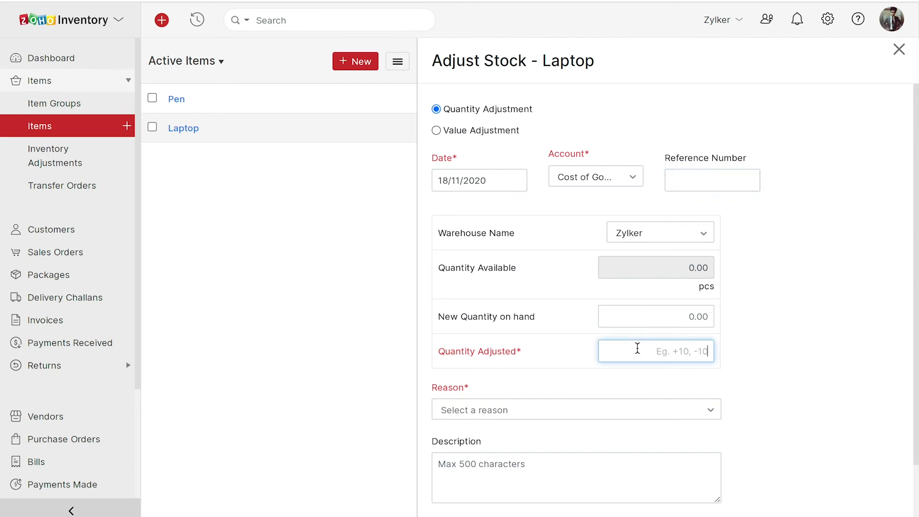
text(3)
click(667, 410)
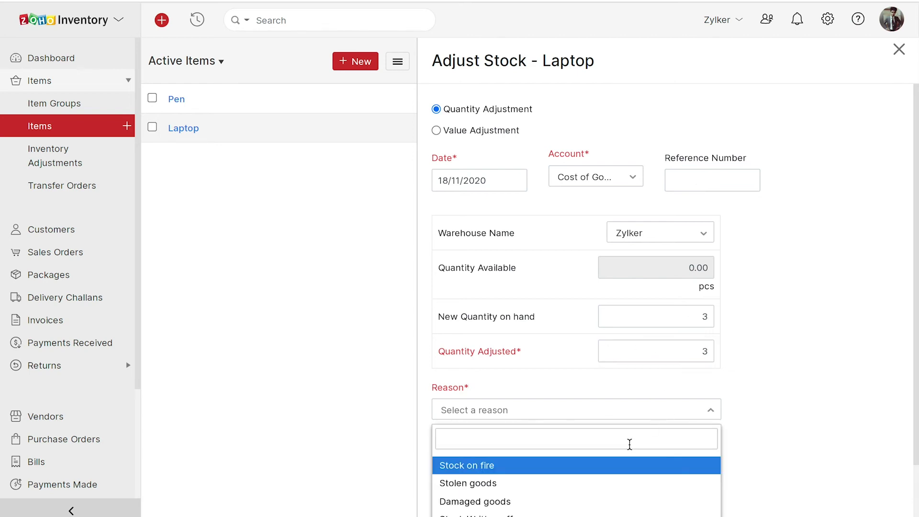
scroll(605, 501, down, 2)
click(507, 471)
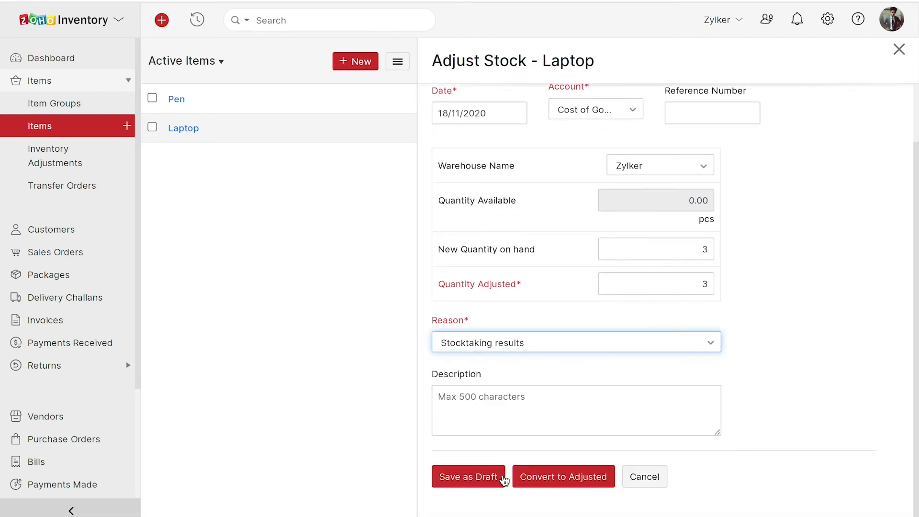
click(481, 479)
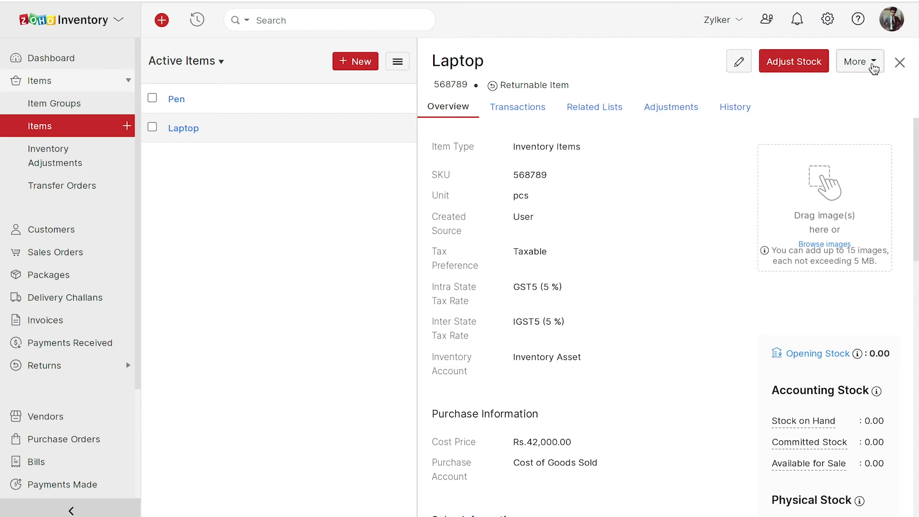
- Close the More menu unused, then open Settings > Preferences to the General page
click(868, 63)
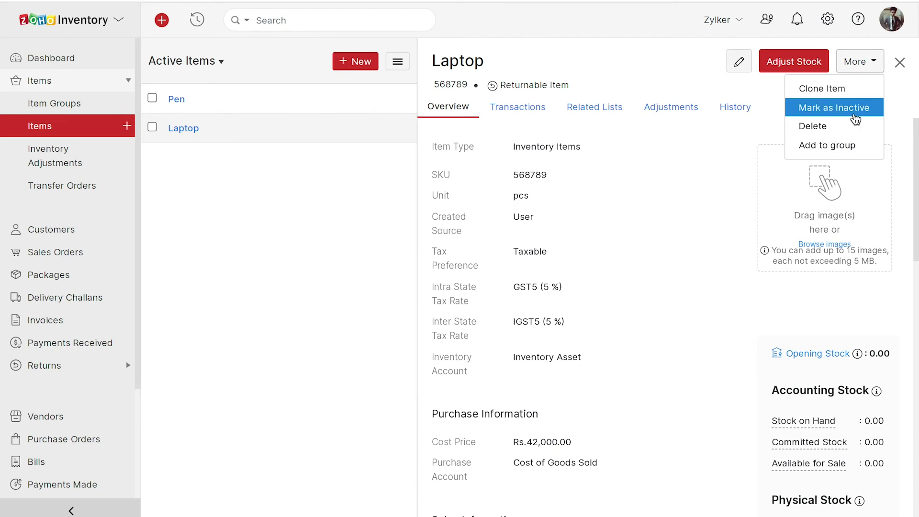
click(736, 152)
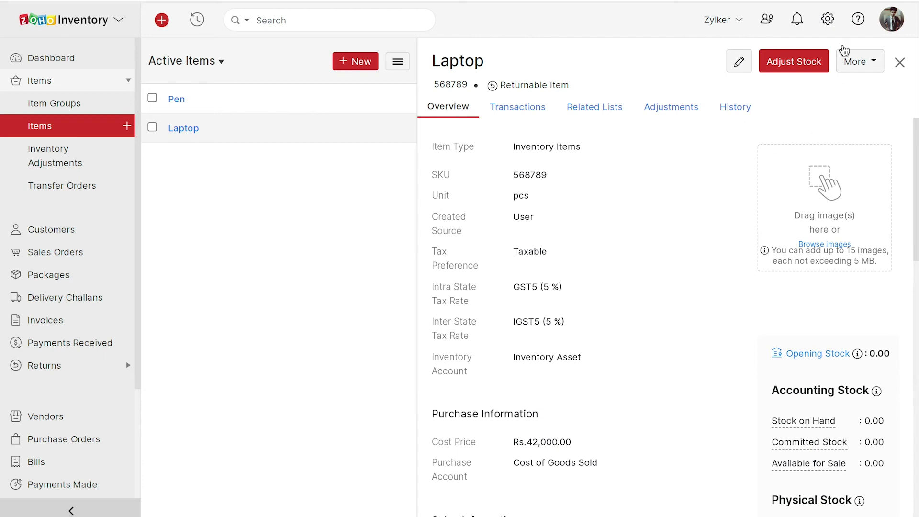
click(827, 19)
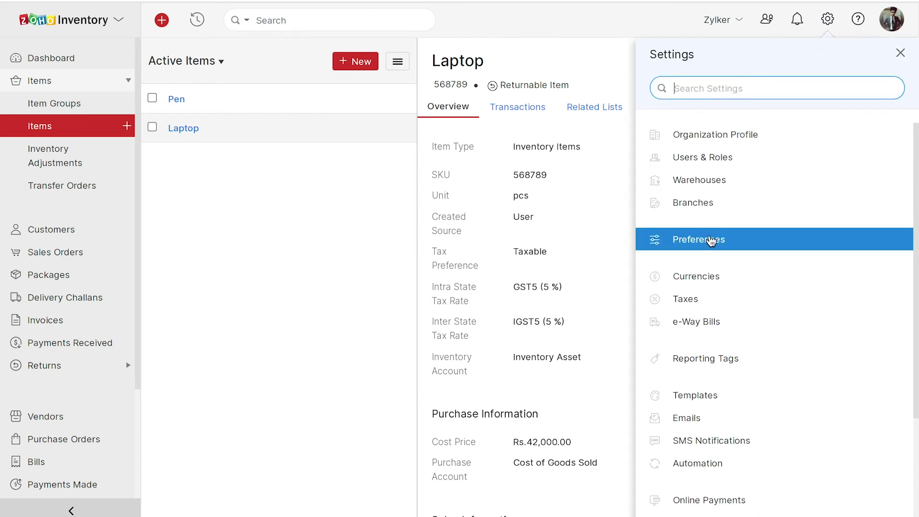
click(711, 239)
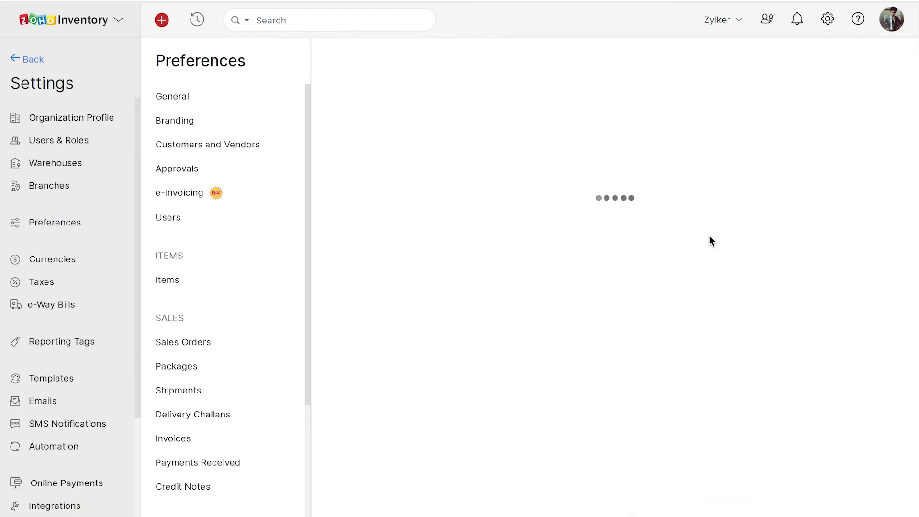
- Review the General item preferences, then list item fields: Selling Price, Purchase Price, SKU, Item Image, Category
click(205, 280)
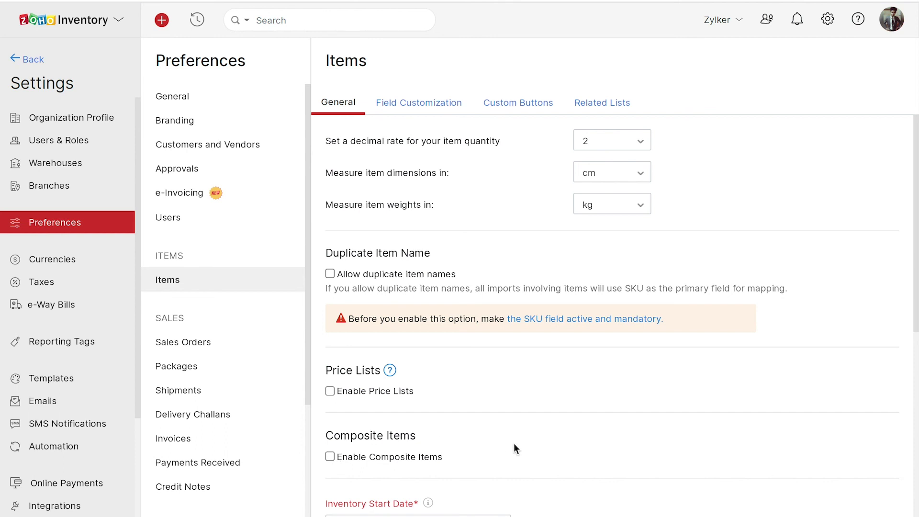
scroll(514, 446, down, 5)
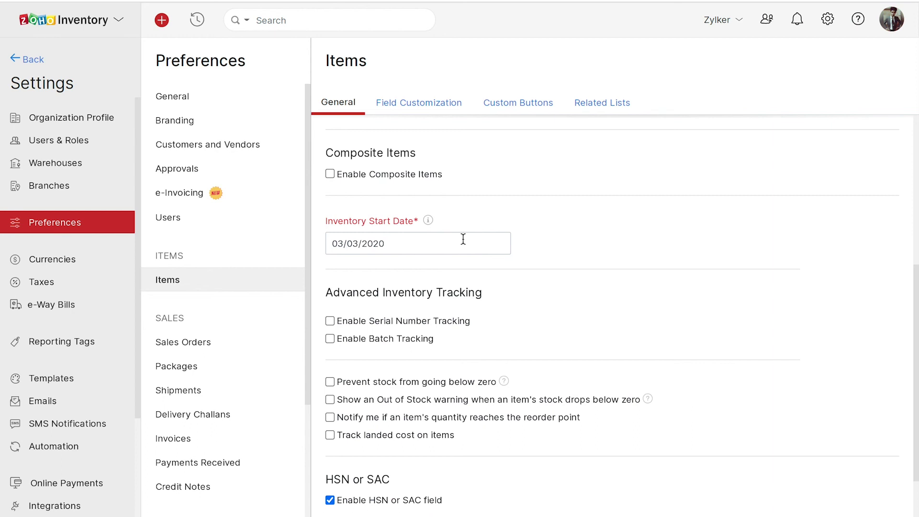
click(435, 112)
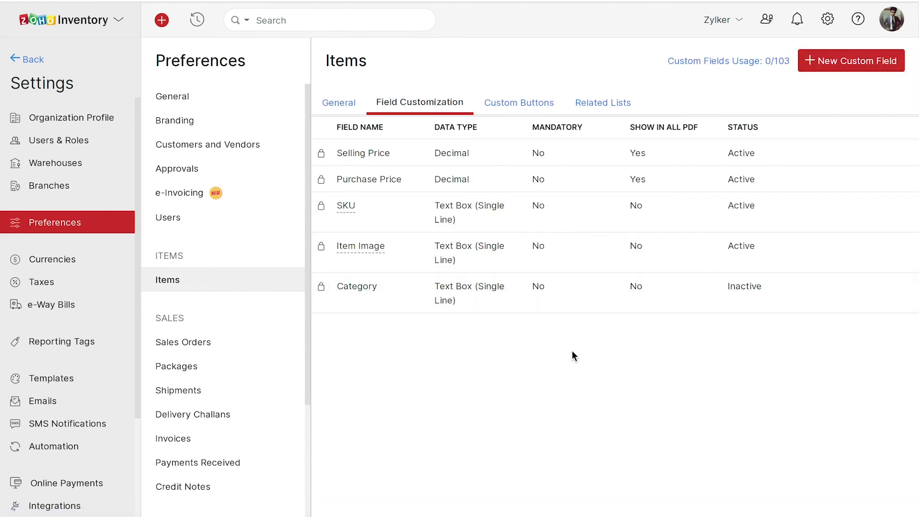
- Check the Items Custom Buttons tab, which shows no buttons created yet
click(535, 115)
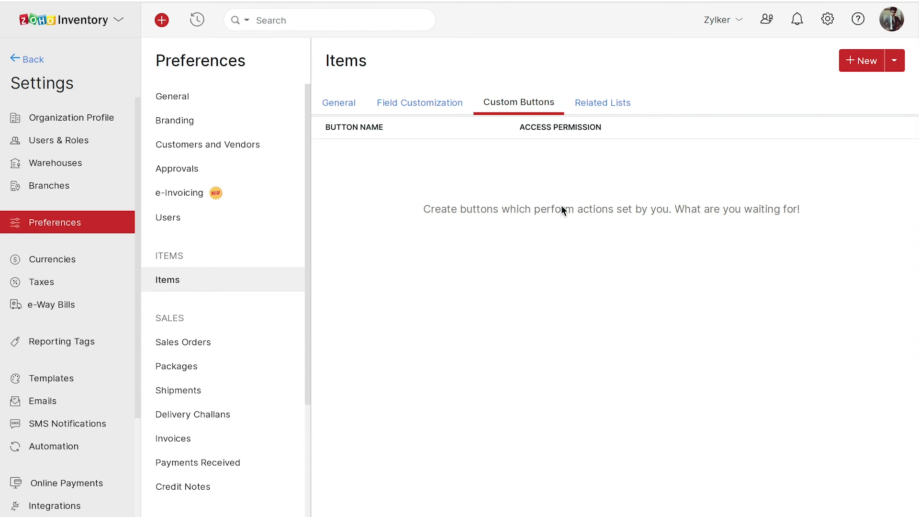
- Switch Items preferences to the Related Lists tab, which has no related lists yet
click(614, 110)
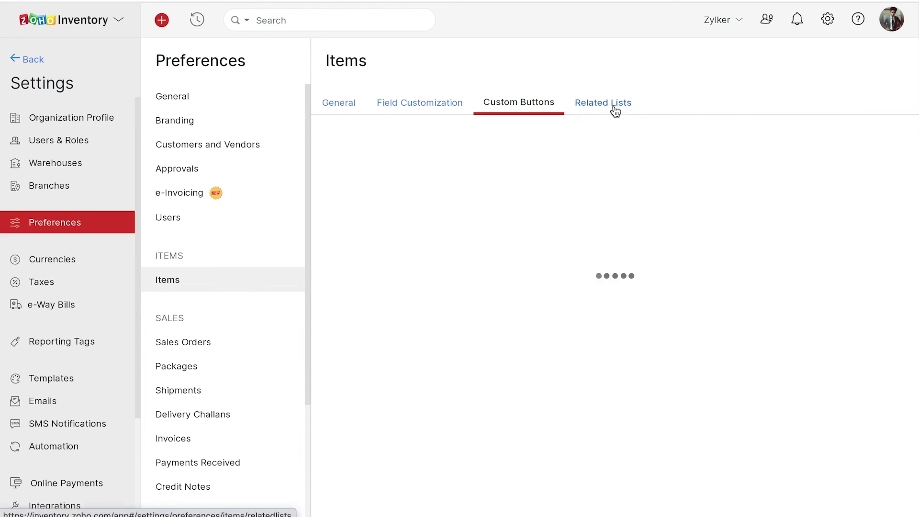